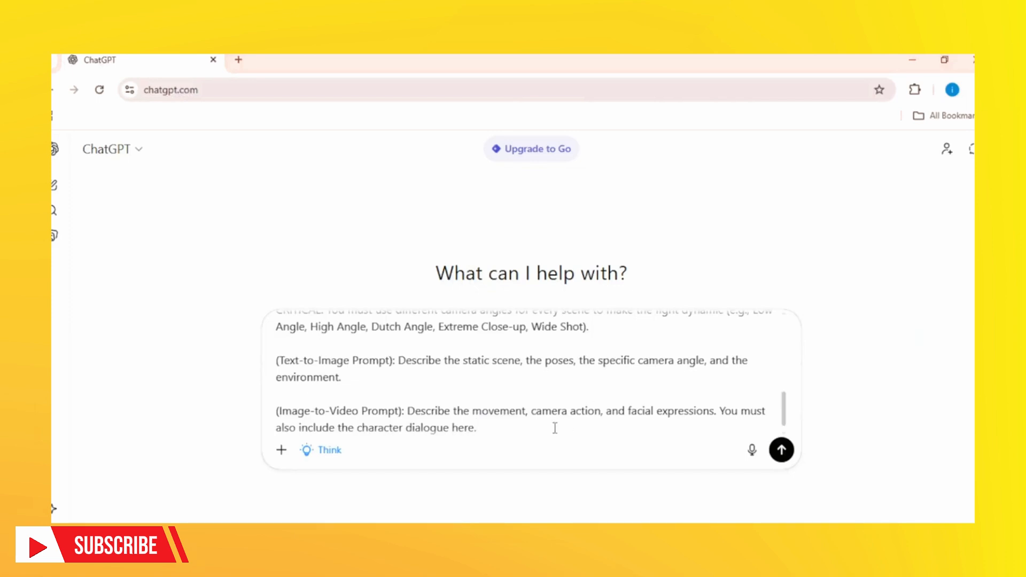
# - Submit the short film prompt to ChatGPT and review the generated master character prompts and scene breakdown
pyautogui.scroll(10, 534, 422)
pyautogui.click(780, 457)
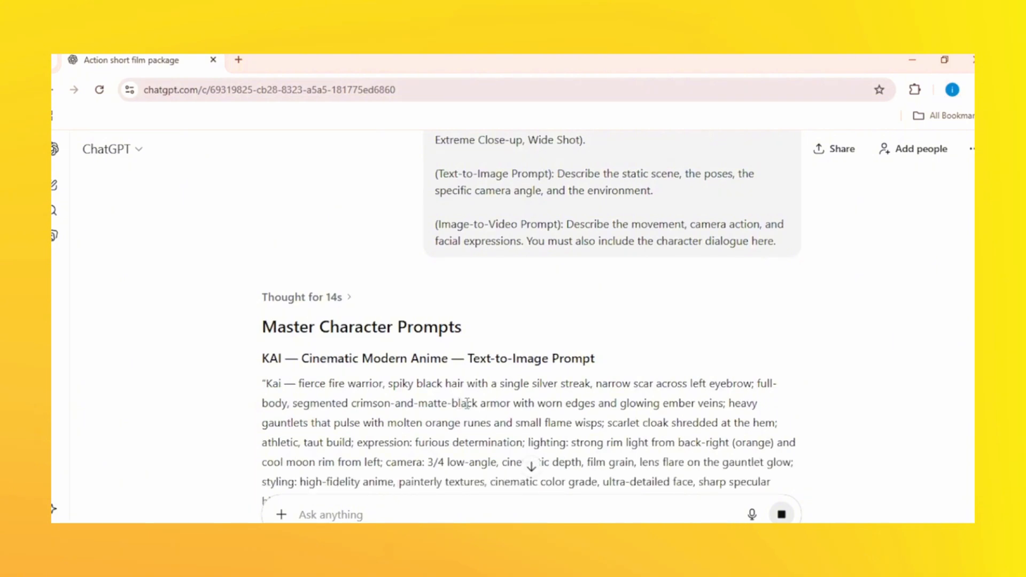
pyautogui.scroll(-20, 465, 414)
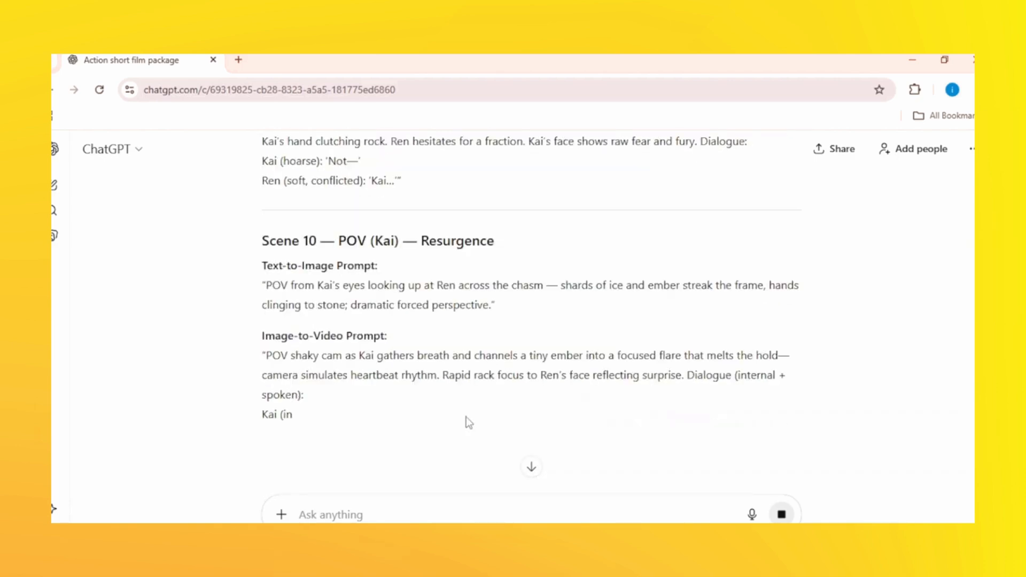
pyautogui.scroll(15, 470, 423)
pyautogui.scroll(20, 471, 422)
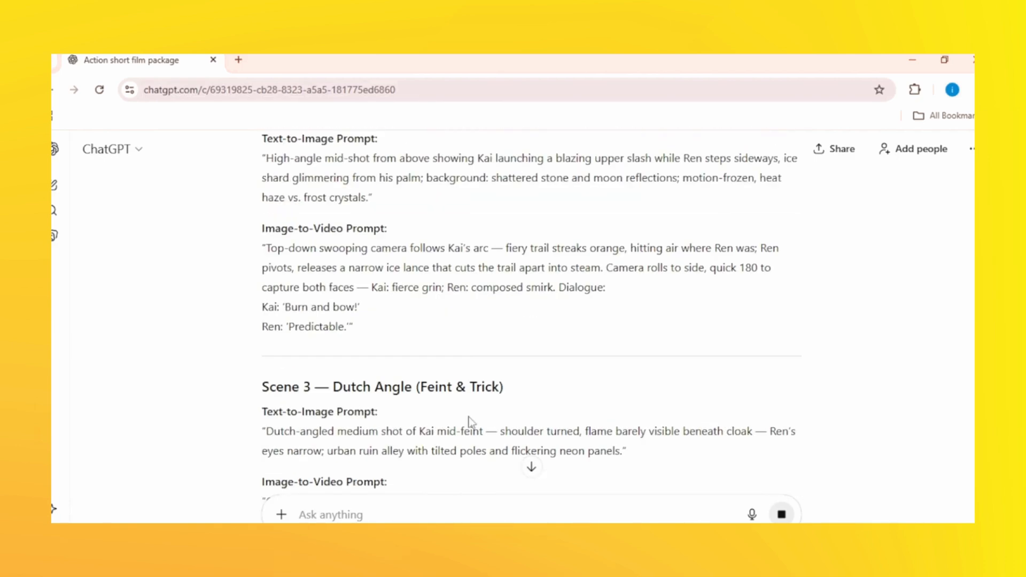
pyautogui.scroll(-2, 470, 417)
pyautogui.scroll(2, 469, 417)
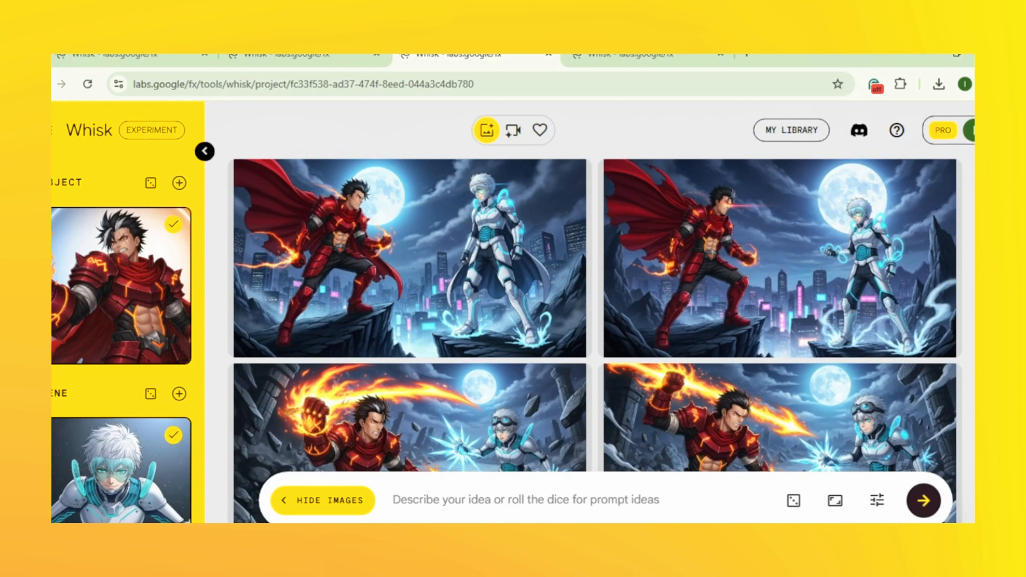
# - Switch to Whisk and look through the fight scene images in the project gallery and the generation settings
pyautogui.scroll(-10, 971, 417)
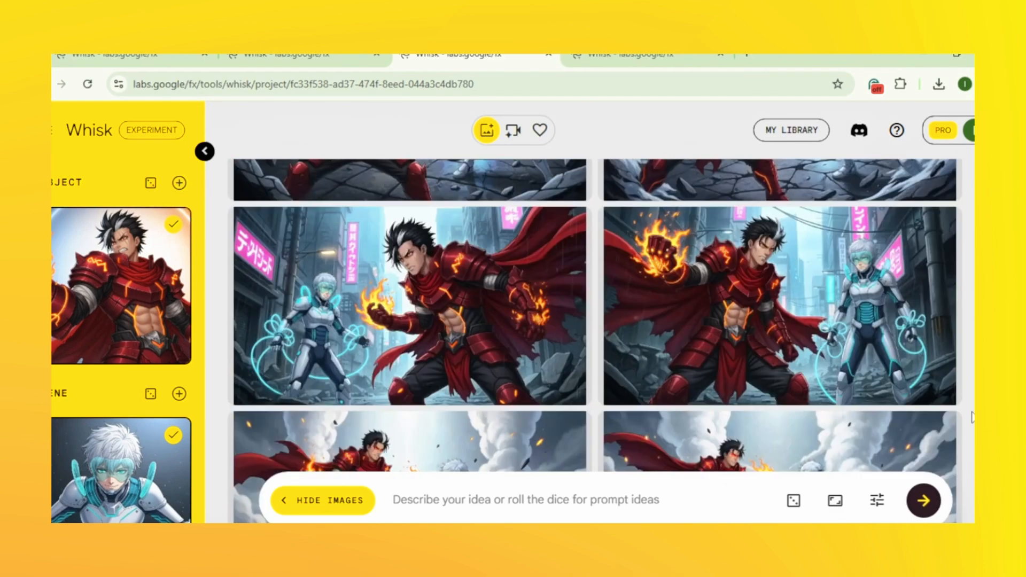
pyautogui.scroll(-15, 971, 417)
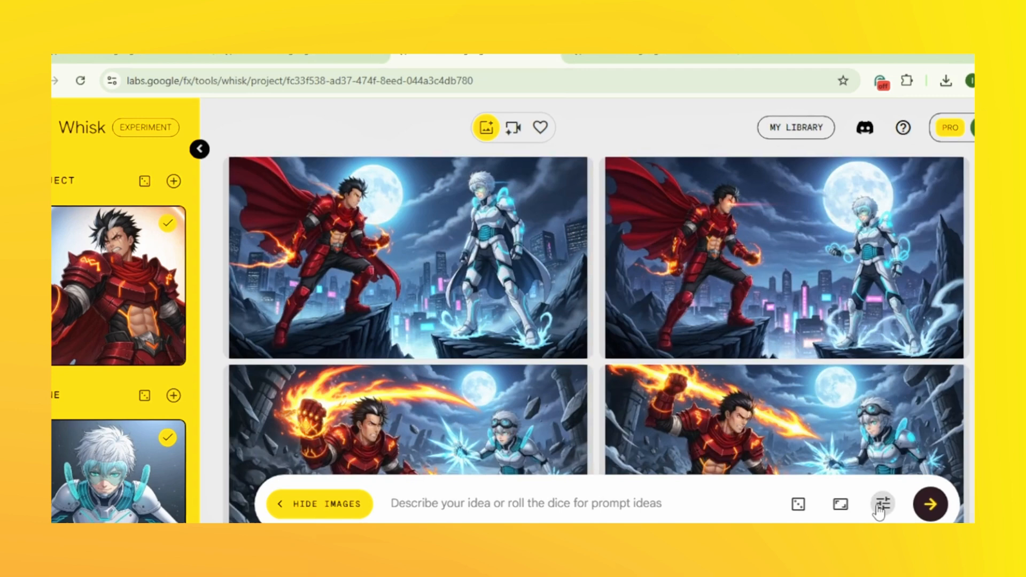
pyautogui.click(879, 500)
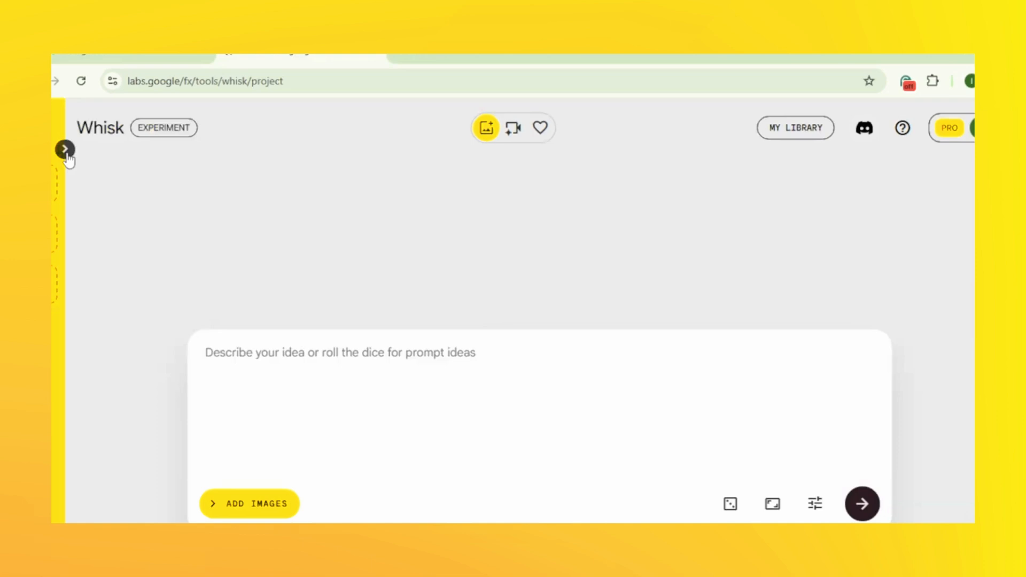
# - Expand the reference image area of the blank Whisk project and look over the subject, scene and style slots
pyautogui.click(65, 150)
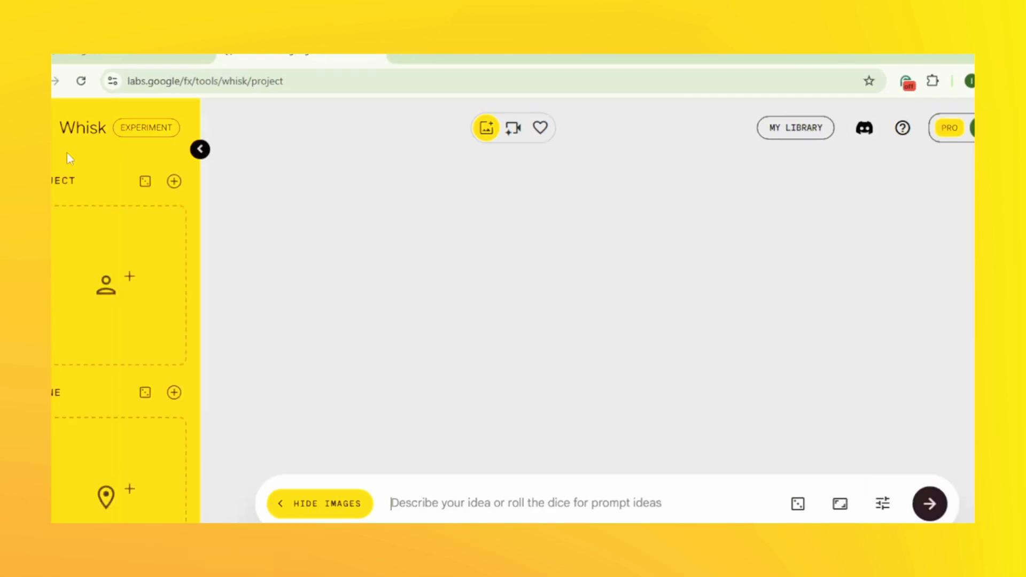
pyautogui.moveTo(145, 298)
pyautogui.scroll(-4, 145, 298)
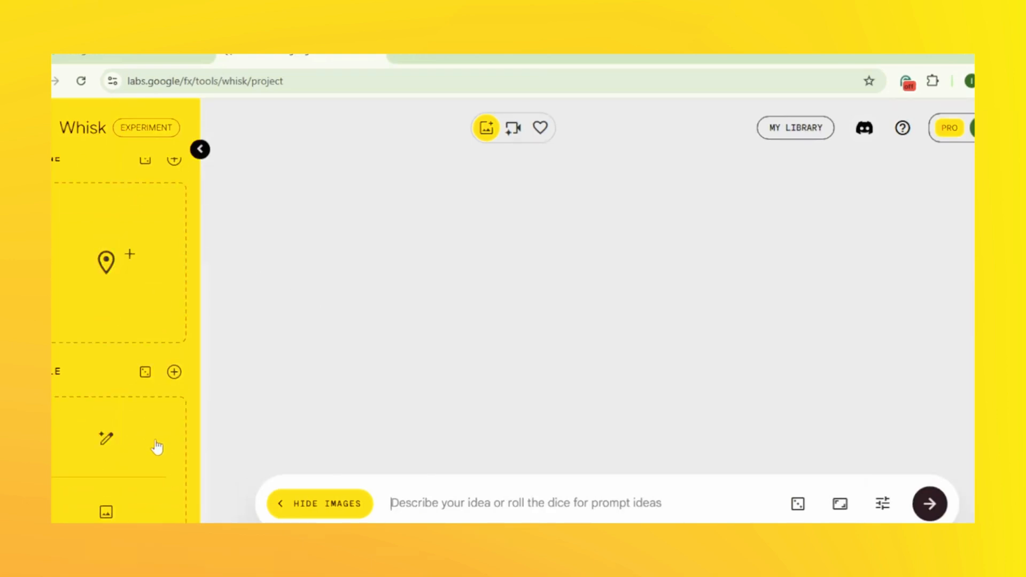
pyautogui.scroll(4, 138, 398)
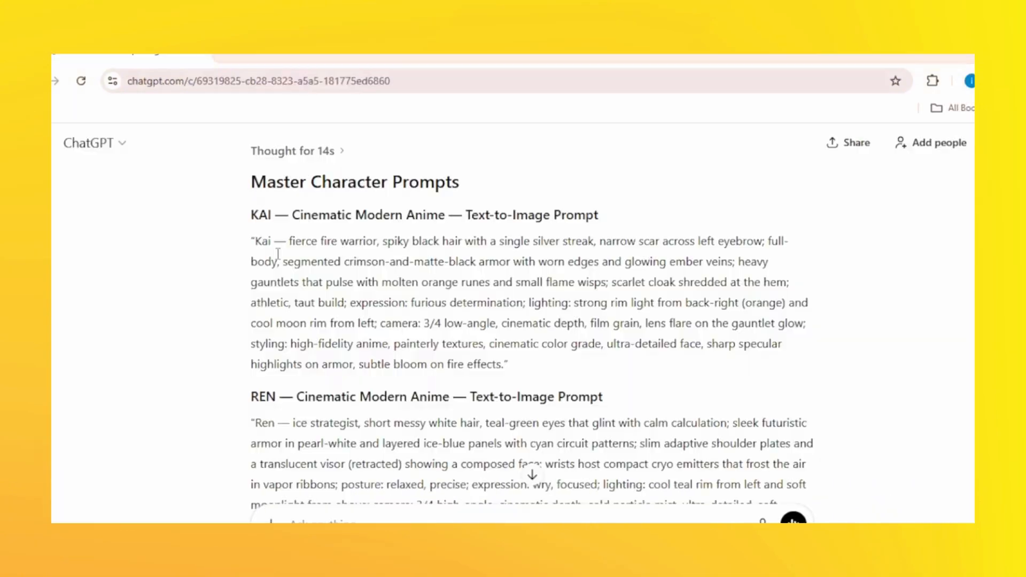
# - Copy the Kai text-to-image prompt from ChatGPT and generate the subject reference image from it in Whisk
pyautogui.moveTo(260, 240); pyautogui.dragTo(510, 366)
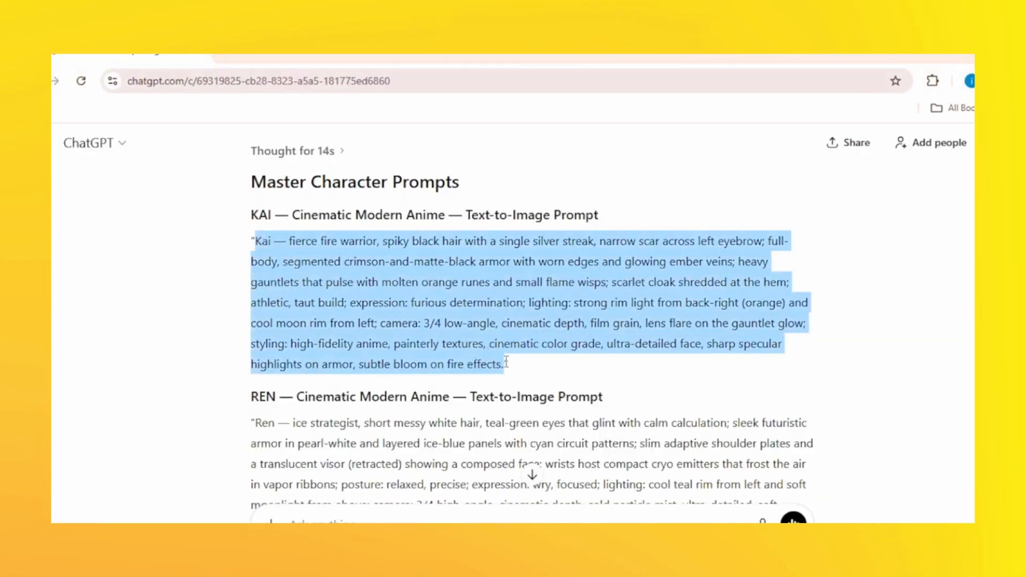
pyautogui.rightClick(443, 311)
pyautogui.click(452, 322)
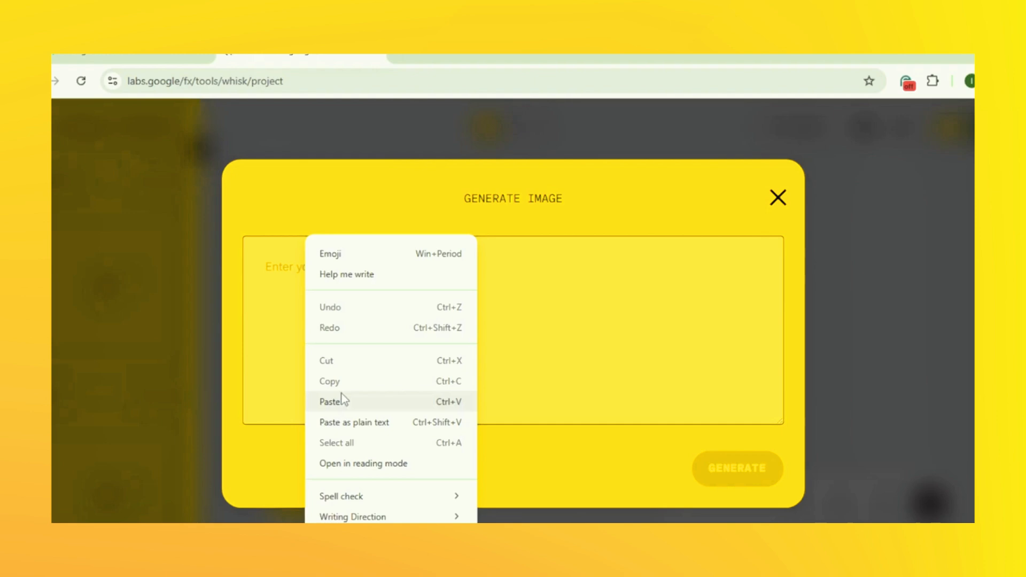
pyautogui.click(342, 396)
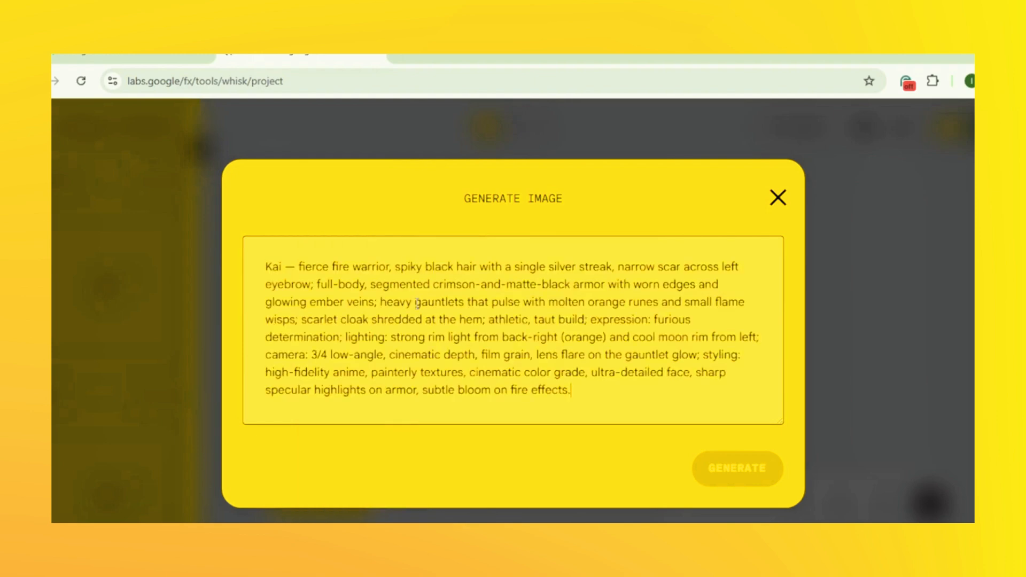
pyautogui.click(770, 469)
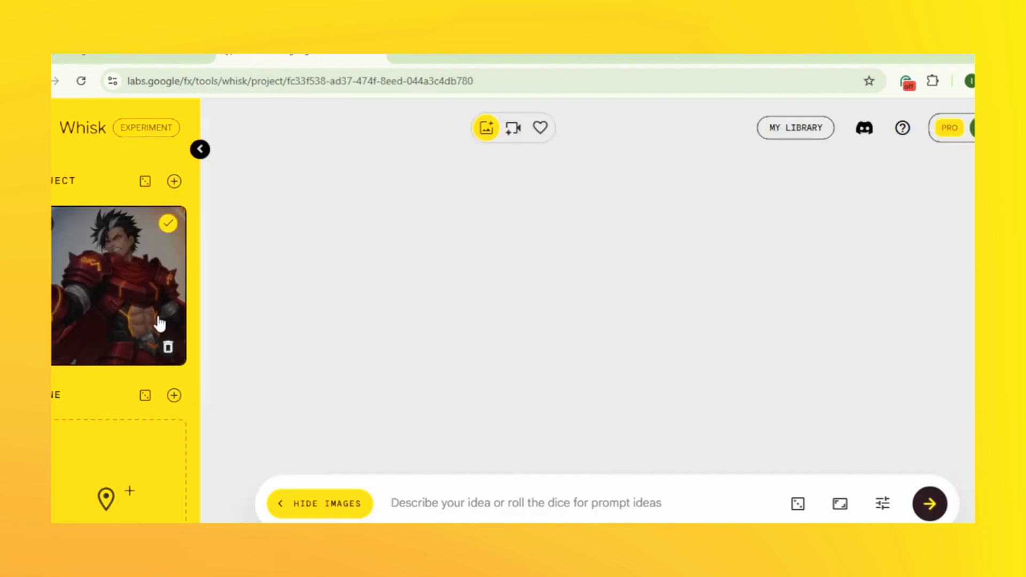
# - Copy the Ren text-to-image prompt from ChatGPT and generate the scene reference image from it in Whisk
pyautogui.scroll(-3, 153, 374)
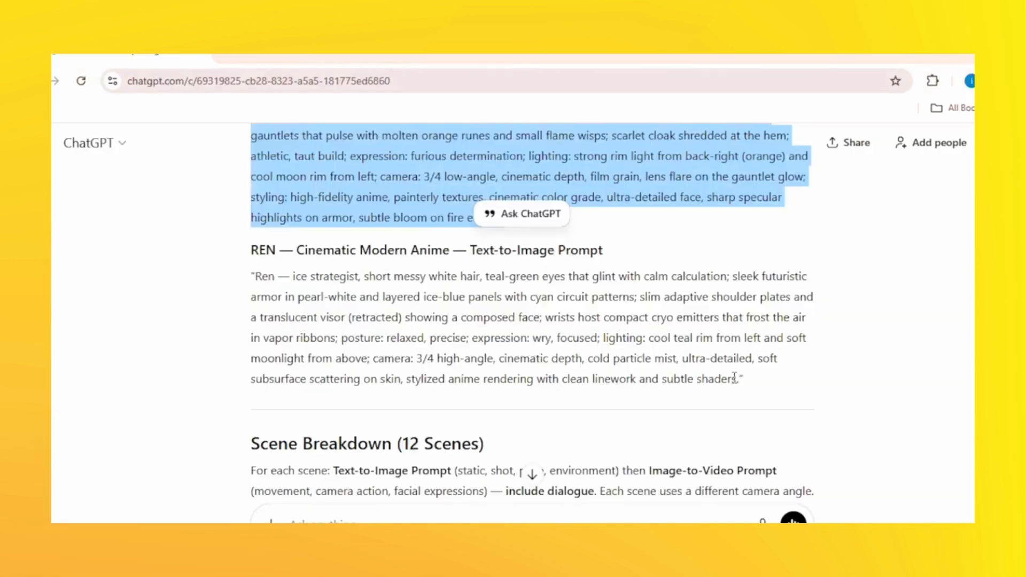
pyautogui.moveTo(740, 379); pyautogui.dragTo(238, 291)
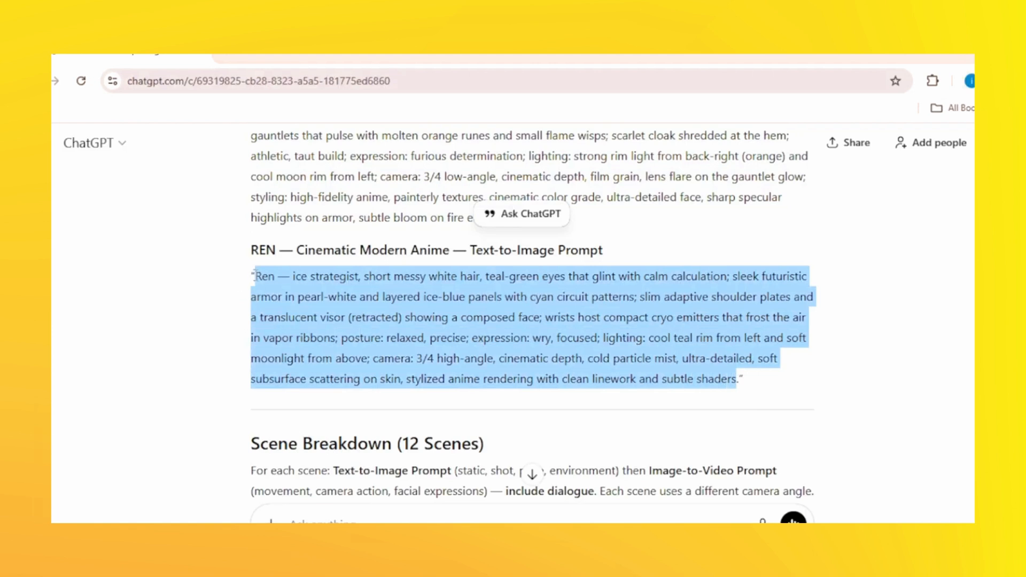
pyautogui.rightClick(293, 278)
pyautogui.click(355, 303)
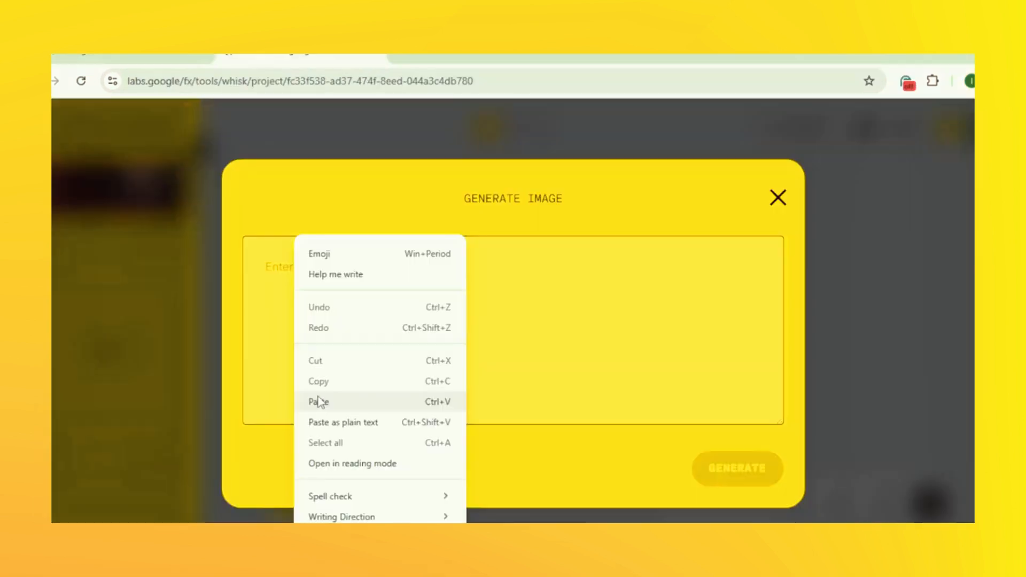
pyautogui.click(318, 401)
pyautogui.click(748, 473)
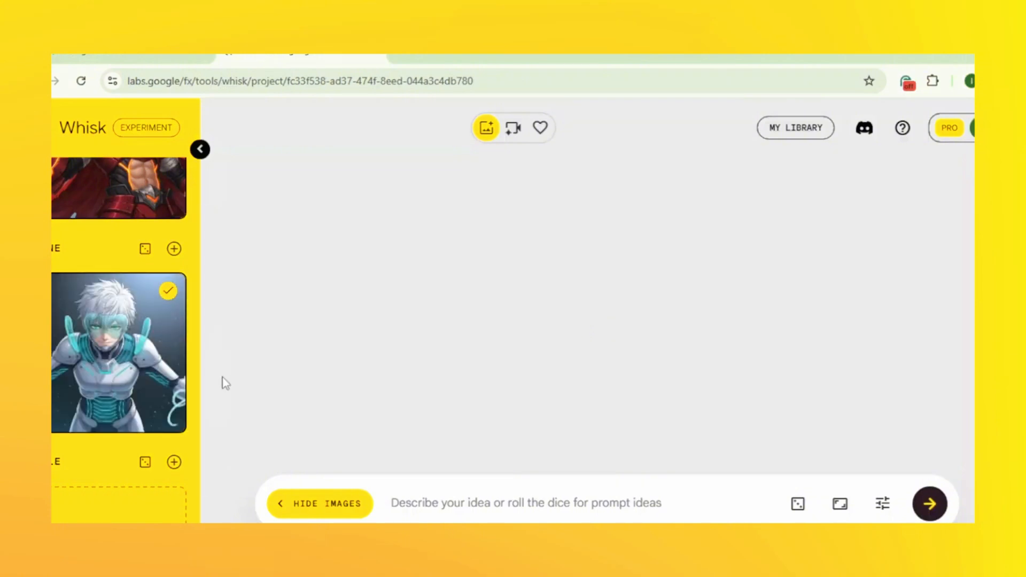
# - Generate the style reference image from the description "modern cinematic anime style"
pyautogui.scroll(3, 124, 338)
pyautogui.scroll(-3, 138, 390)
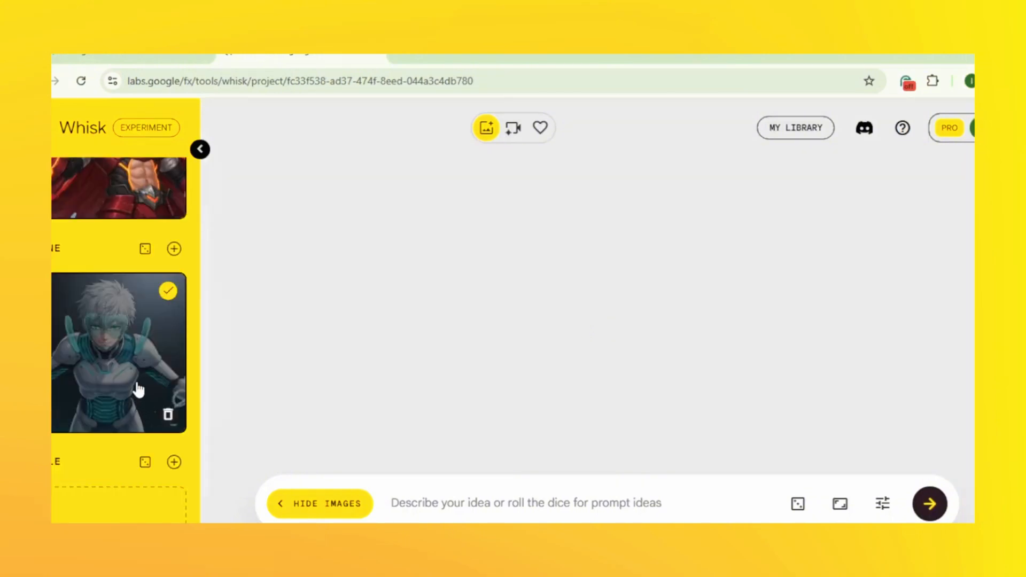
pyautogui.scroll(-2, 141, 388)
pyautogui.click(108, 458)
pyautogui.write('modern cinematic anime style')
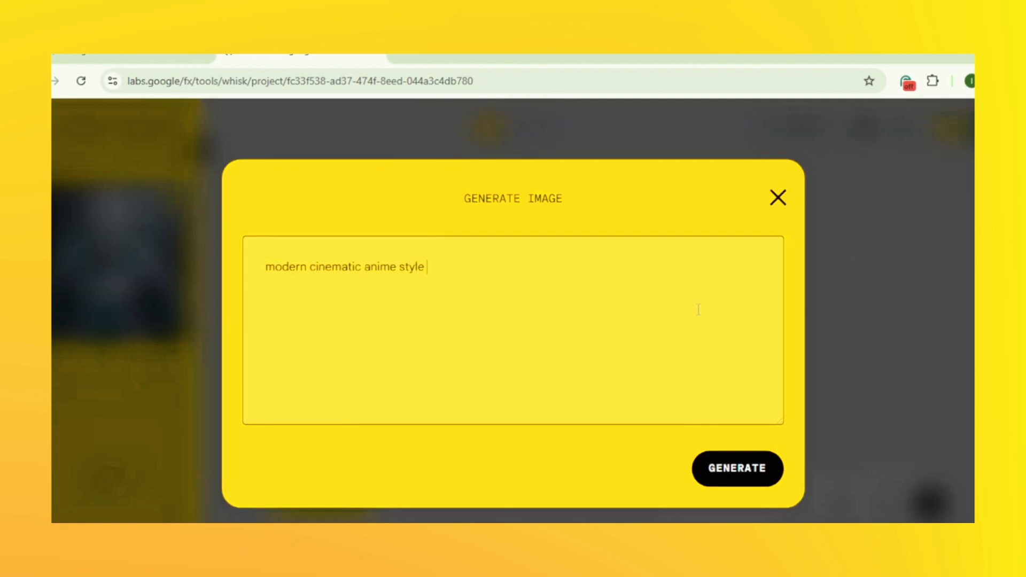
pyautogui.click(739, 472)
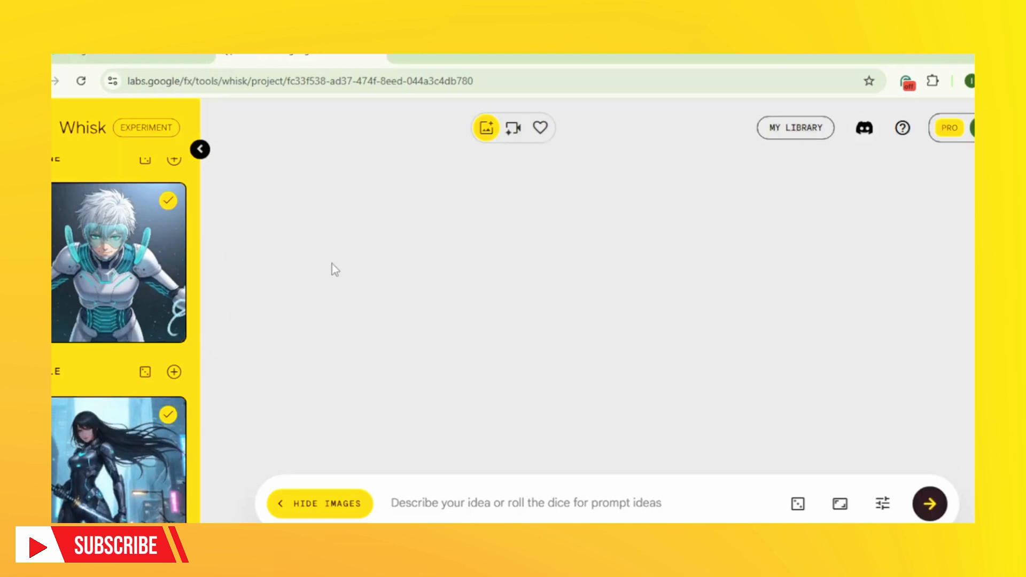
# - Copy the Scene 1 Low Angle Standoff text-to-image prompt from ChatGPT into Whisk's main prompt
pyautogui.scroll(5, 177, 327)
pyautogui.scroll(-5, 161, 381)
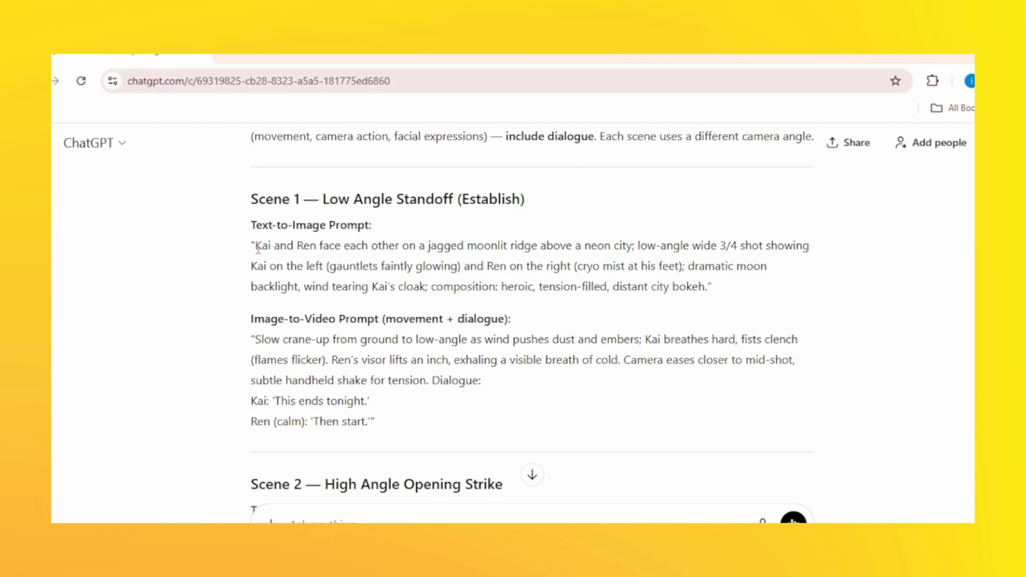
pyautogui.moveTo(256, 247); pyautogui.dragTo(712, 287)
pyautogui.rightClick(650, 271)
pyautogui.click(668, 286)
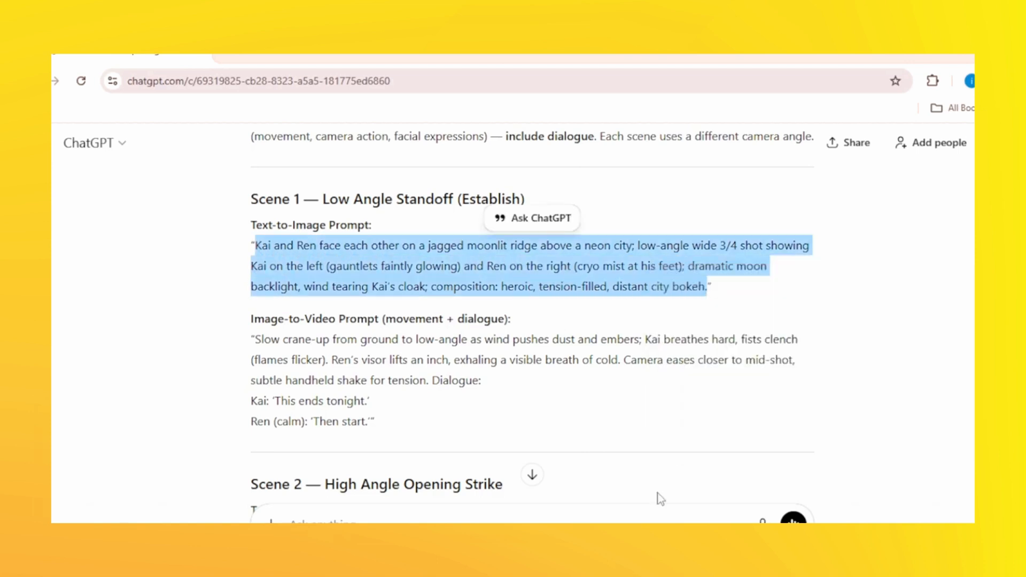
pyautogui.rightClick(427, 501)
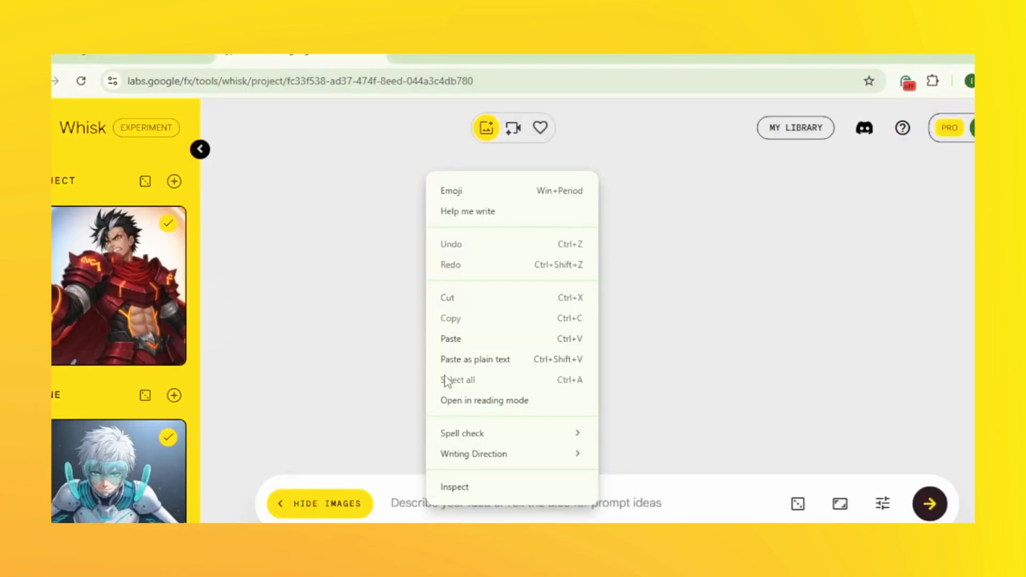
pyautogui.click(458, 346)
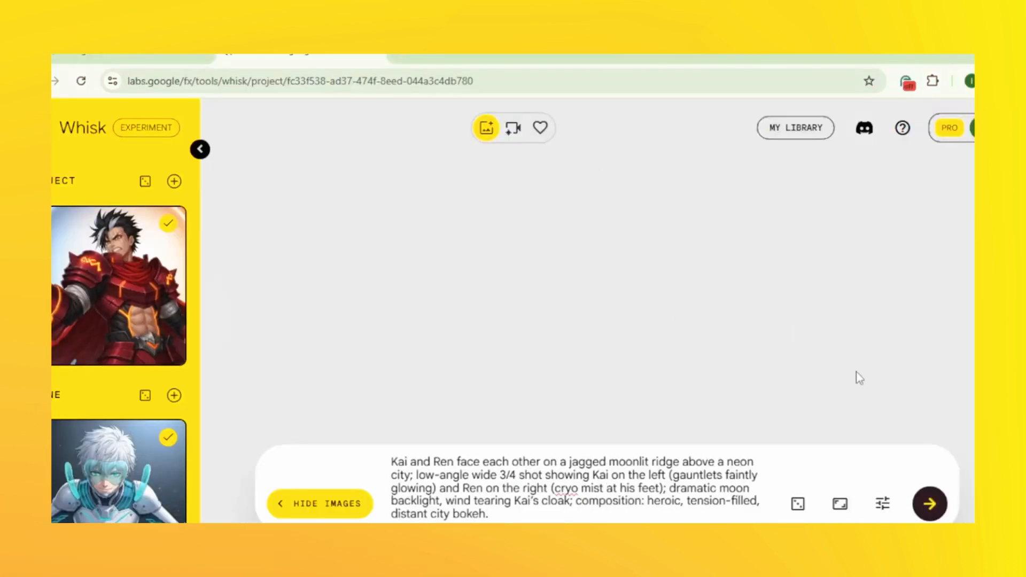
# - Set the aspect ratio to 16:9 landscape and generate the Scene 1 images
pyautogui.click(840, 503)
pyautogui.click(854, 439)
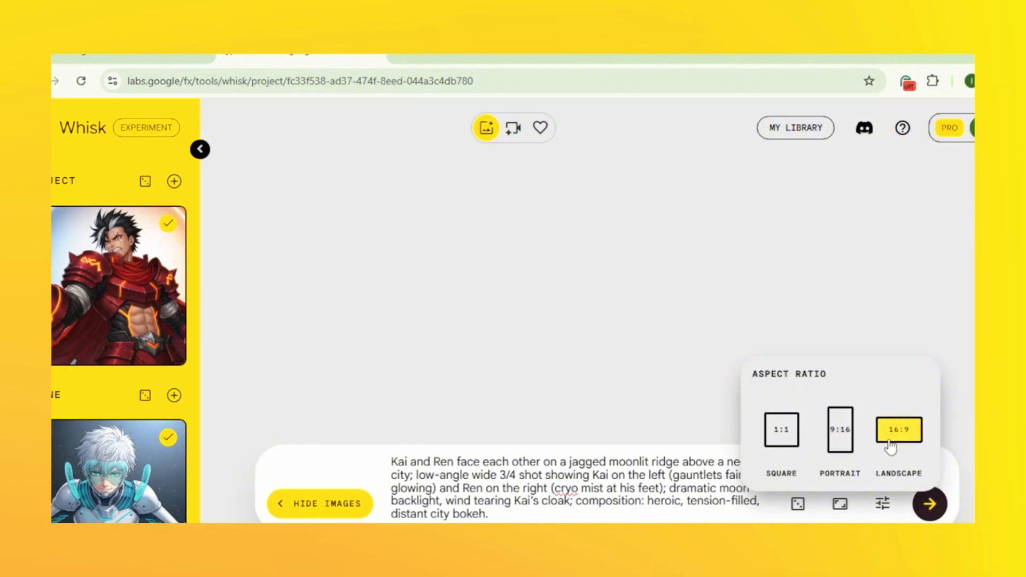
pyautogui.click(934, 505)
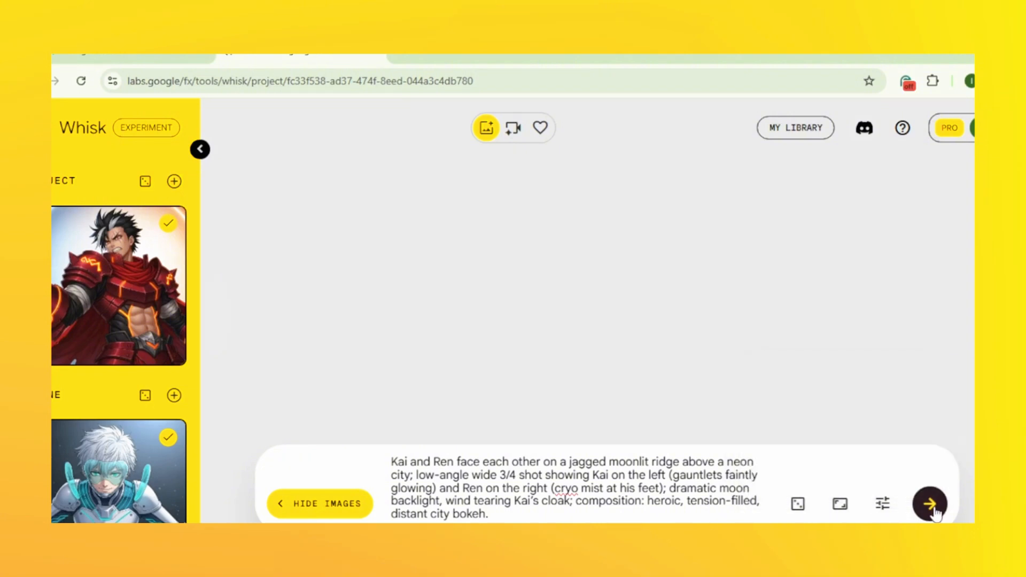
pyautogui.click(934, 510)
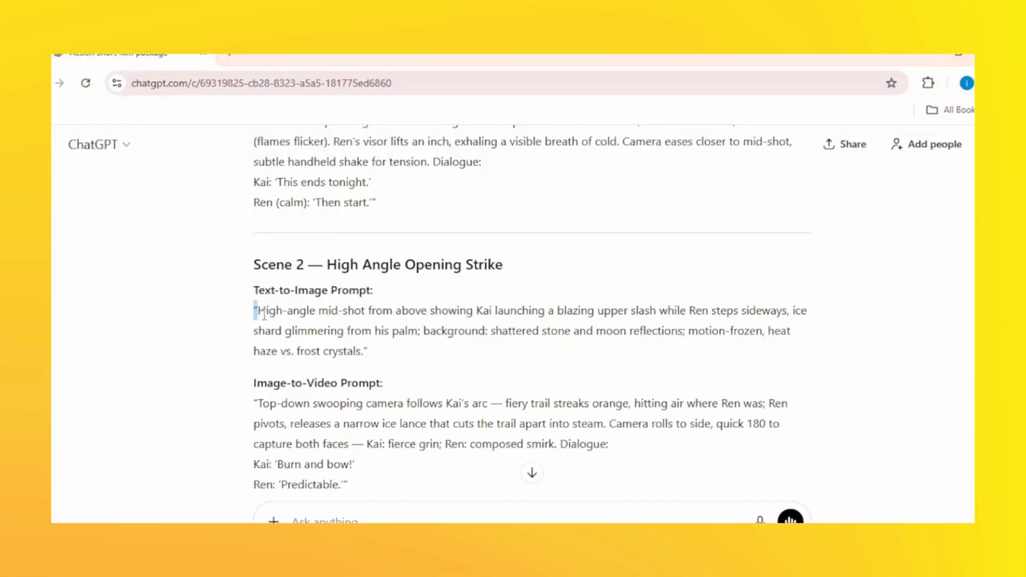
# - Replace the Whisk prompt with ChatGPT's Scene 2 High Angle Opening Strike image prompt, generate the images, and inspect one enlarged
pyautogui.moveTo(264, 315); pyautogui.dragTo(374, 353)
pyautogui.rightClick(367, 353)
pyautogui.click(374, 342)
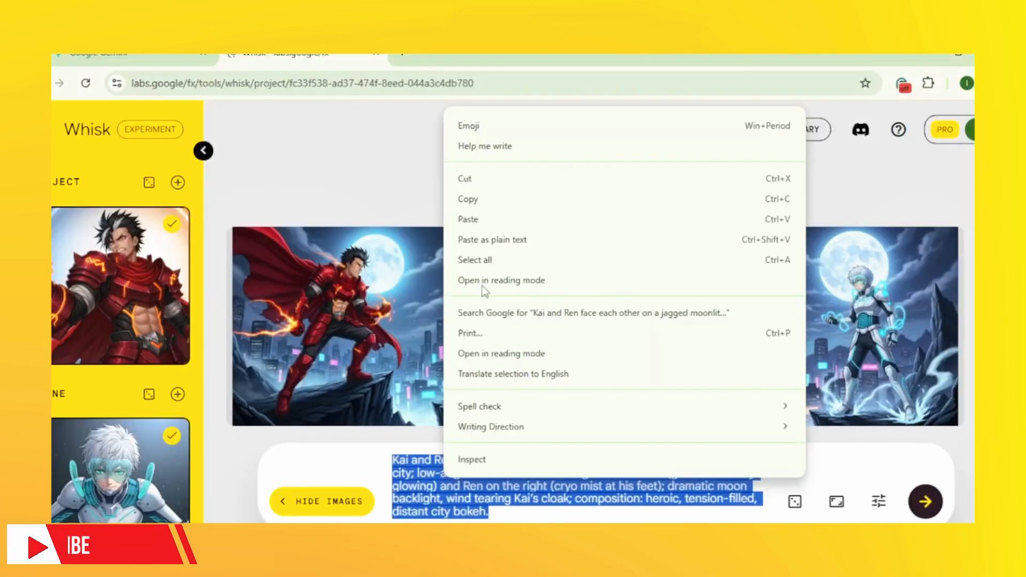
pyautogui.click(480, 220)
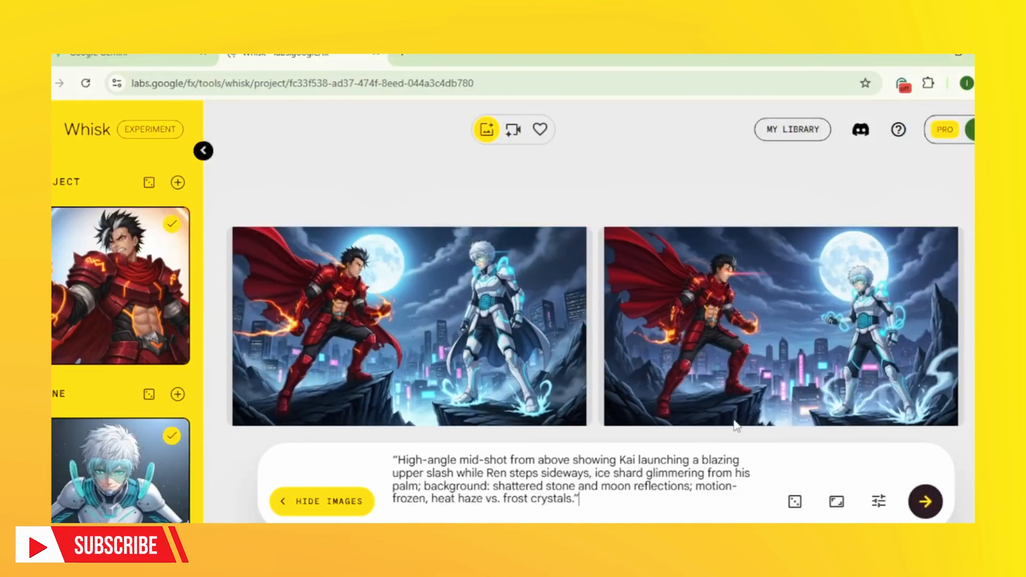
pyautogui.click(875, 507)
pyautogui.click(927, 502)
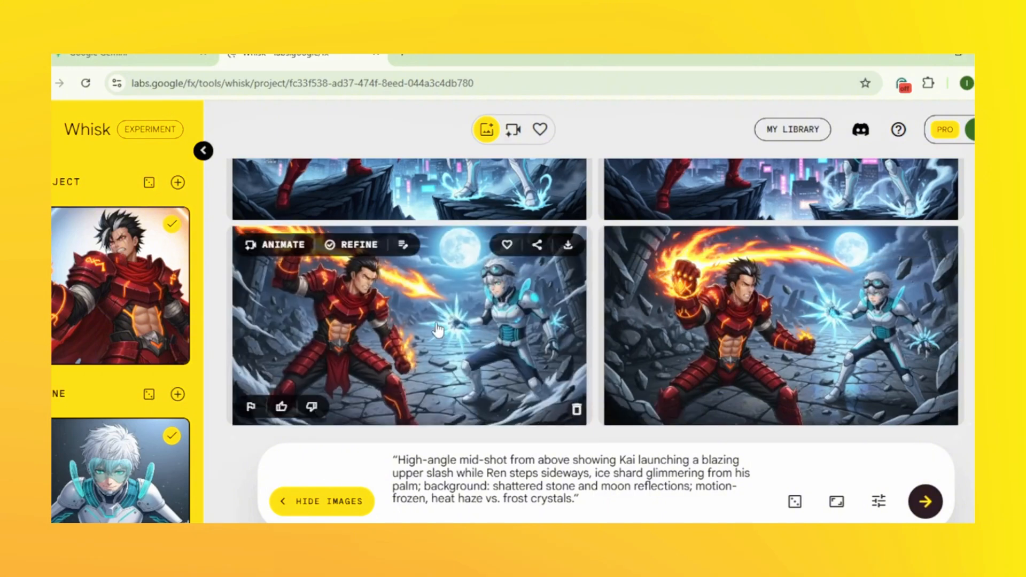
pyautogui.click(437, 328)
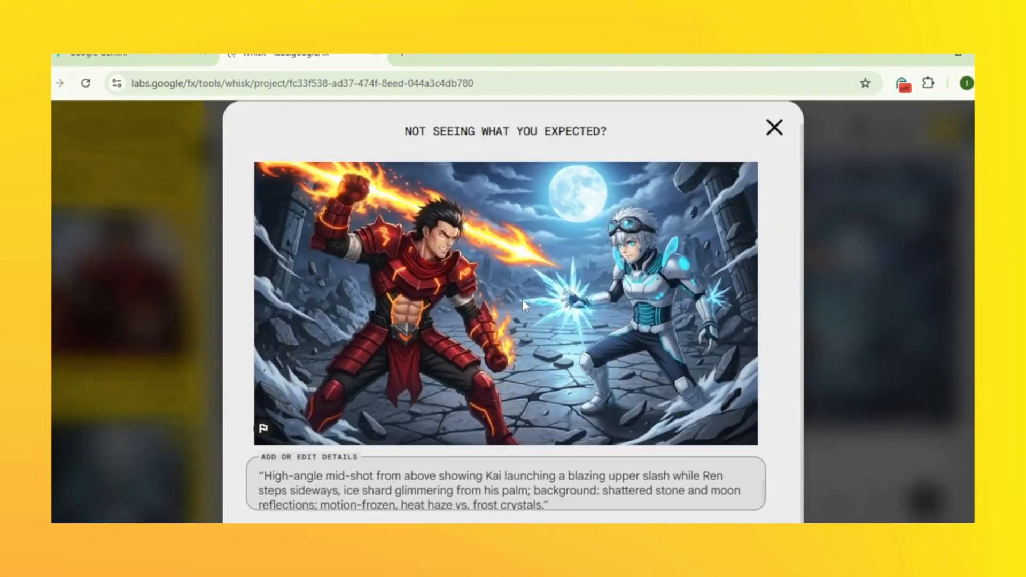
pyautogui.click(767, 128)
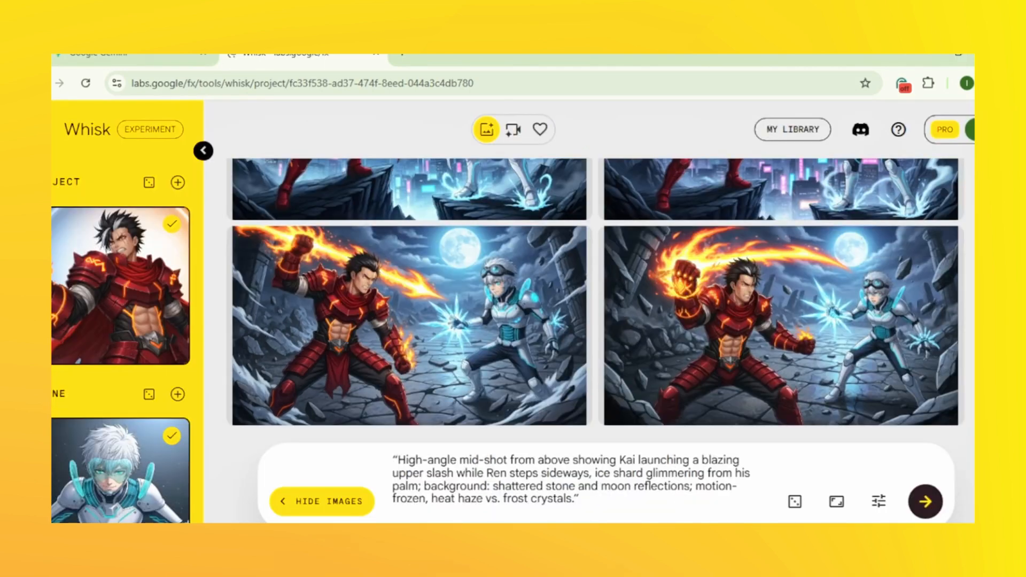
# - Replace the prompt with the Scene 3 Dutch-angled medium shot description of Kai mid-feint and generate its images
pyautogui.tripleClick(447, 473)
pyautogui.rightClick(447, 473)
pyautogui.click(494, 235)
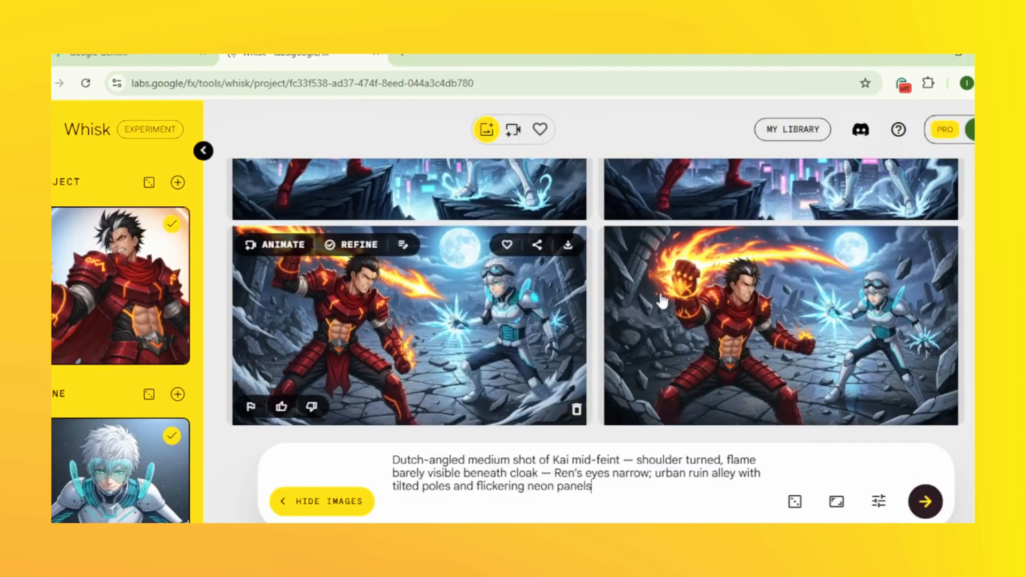
pyautogui.click(923, 503)
pyautogui.moveTo(761, 327)
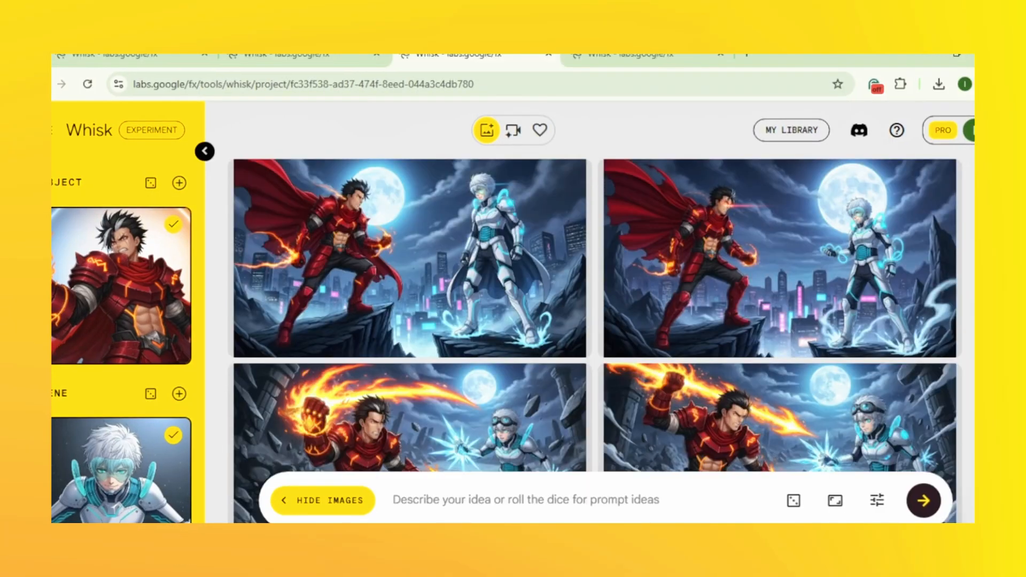
# - Review the generated Kai and Ren fight images for all scenes in the Whisk project
pyautogui.scroll(-10, 594, 321)
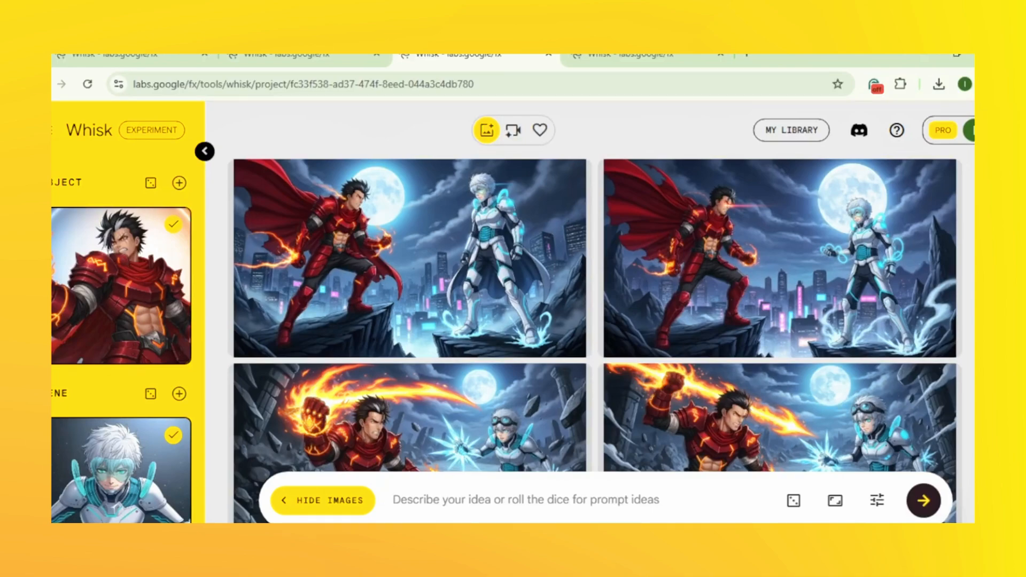
pyautogui.scroll(-15, 971, 416)
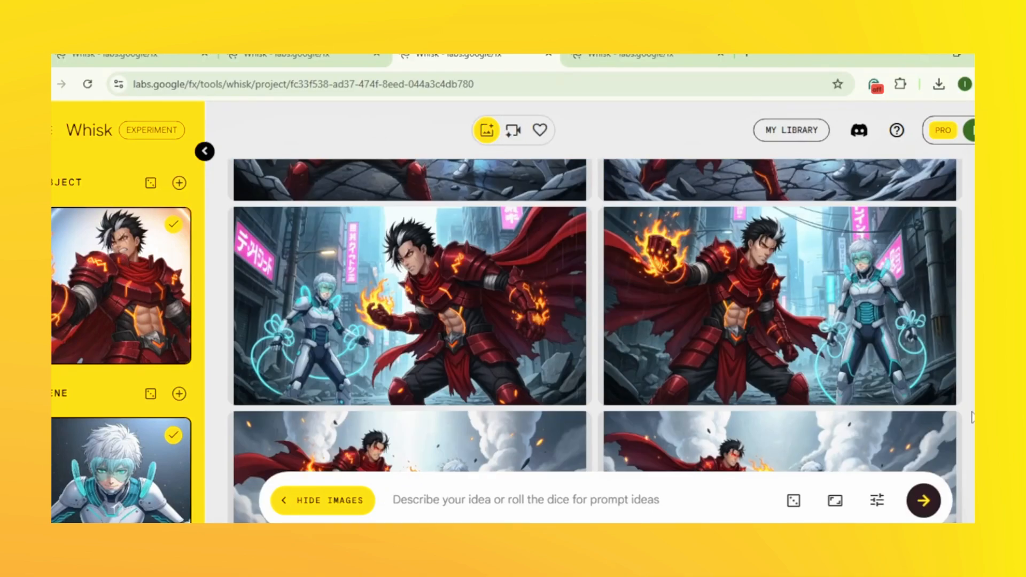
pyautogui.scroll(-10, 972, 416)
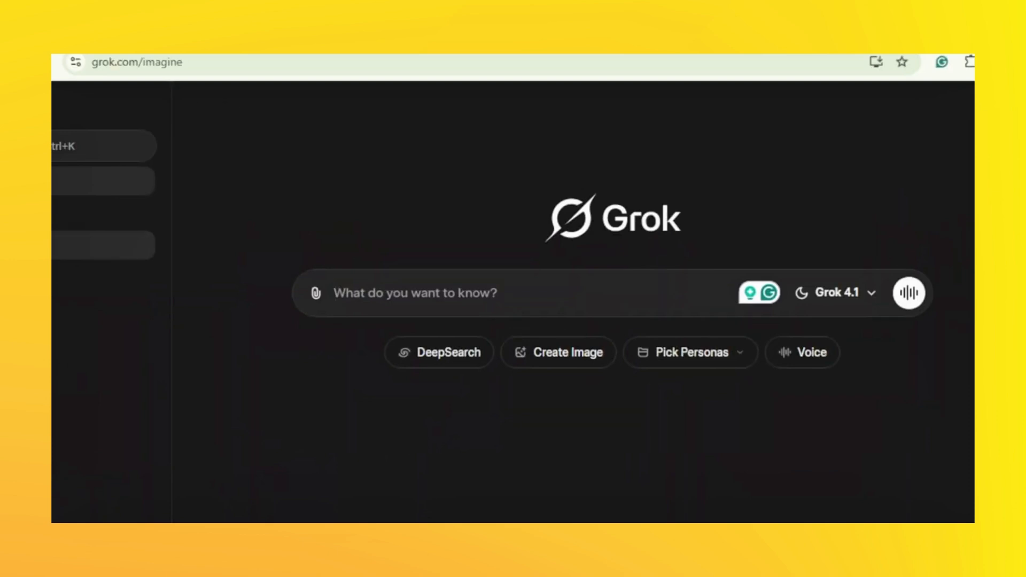
# - Switch to Grok Imagine and browse its gallery of sample images
pyautogui.scroll(-5, 505, 408)
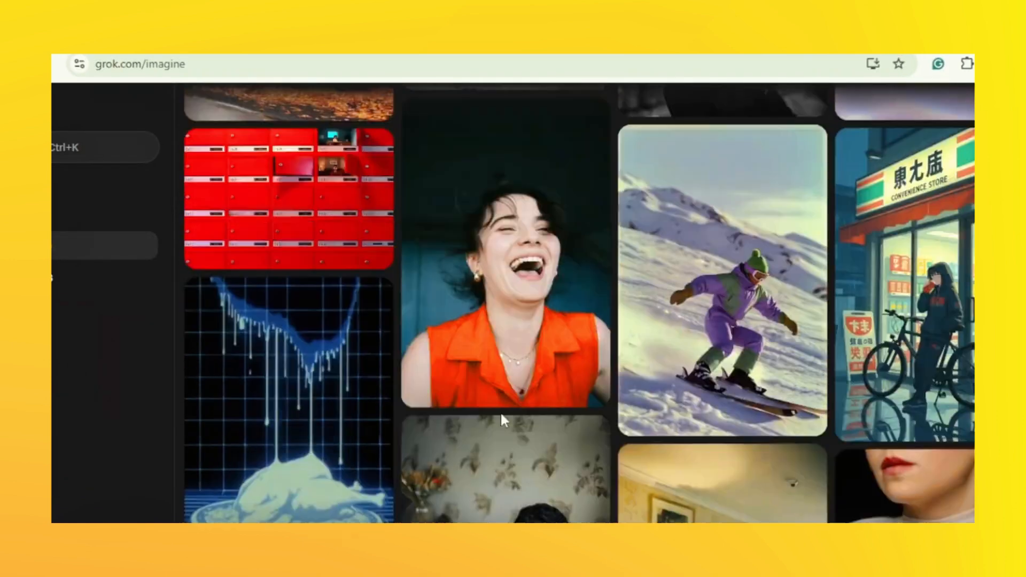
pyautogui.scroll(1, 500, 411)
pyautogui.click(952, 383)
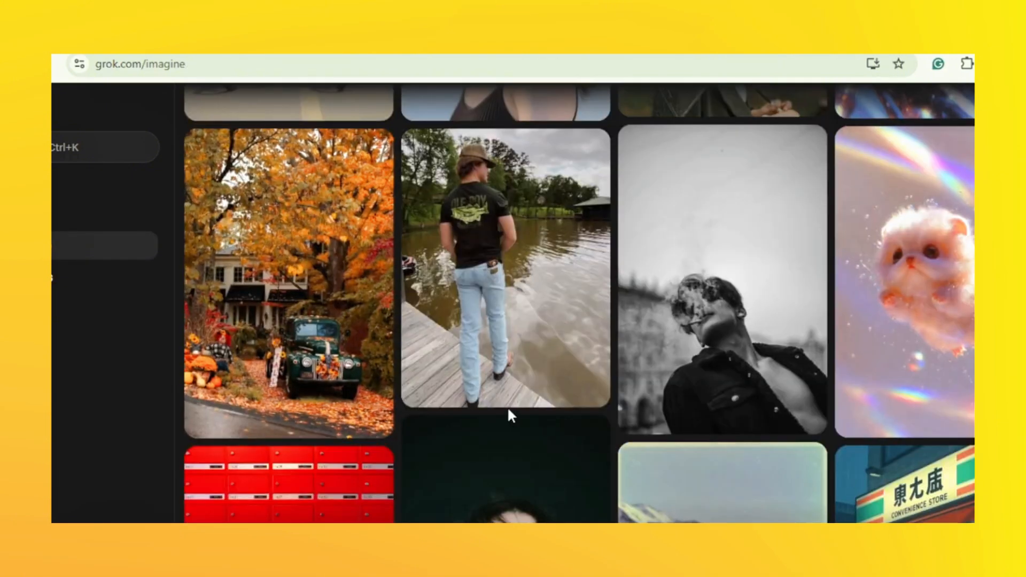
pyautogui.scroll(-5, 505, 411)
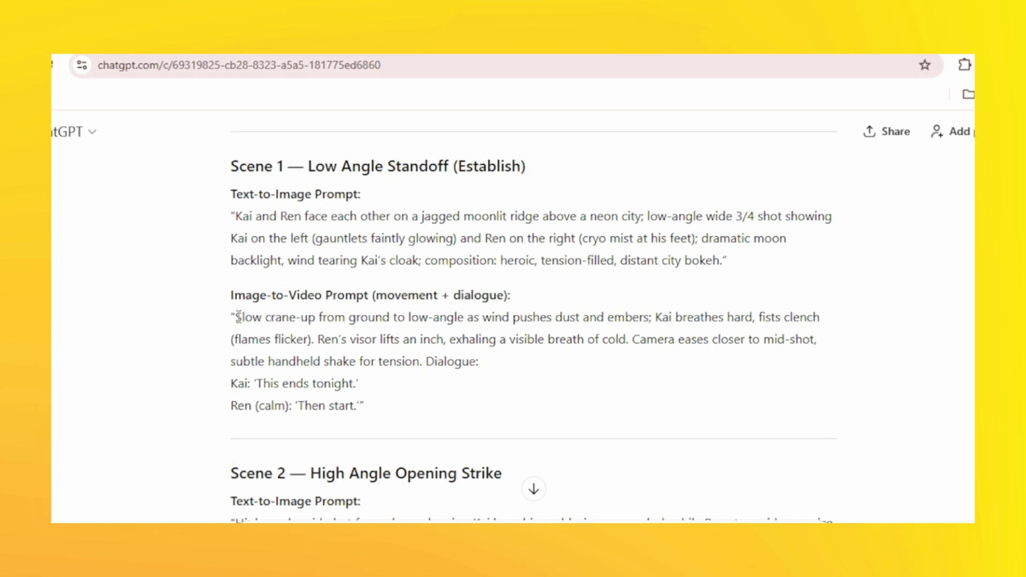
# - Copy the Scene 1 image-to-video prompt with dialogue from ChatGPT into Grok's video prompt for the standoff image and generate the video
pyautogui.moveTo(235, 317); pyautogui.dragTo(355, 404)
pyautogui.hotkey('ctrl', 'c')
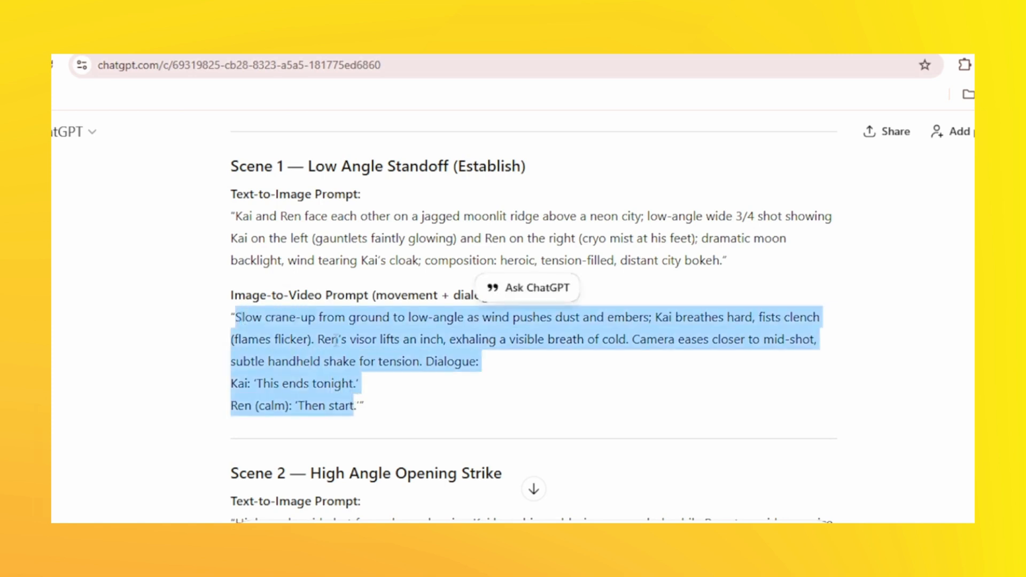
pyautogui.rightClick(336, 340)
pyautogui.click(376, 364)
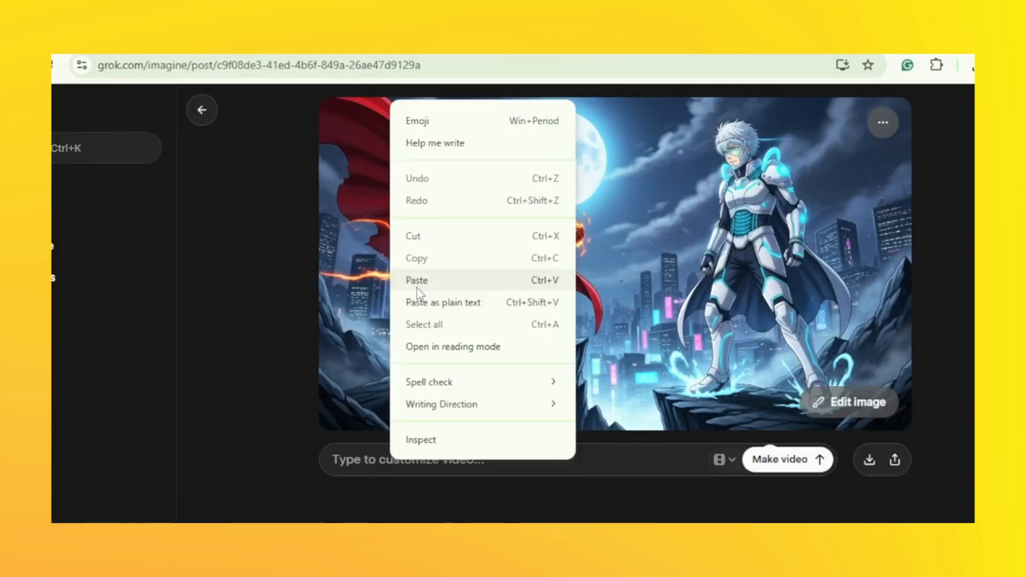
pyautogui.click(296, 282)
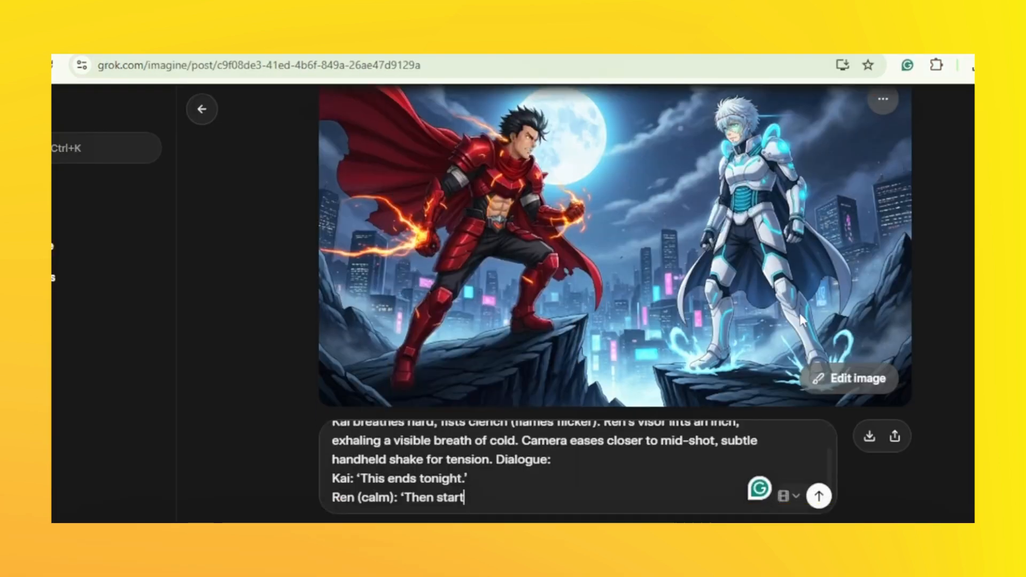
pyautogui.click(818, 496)
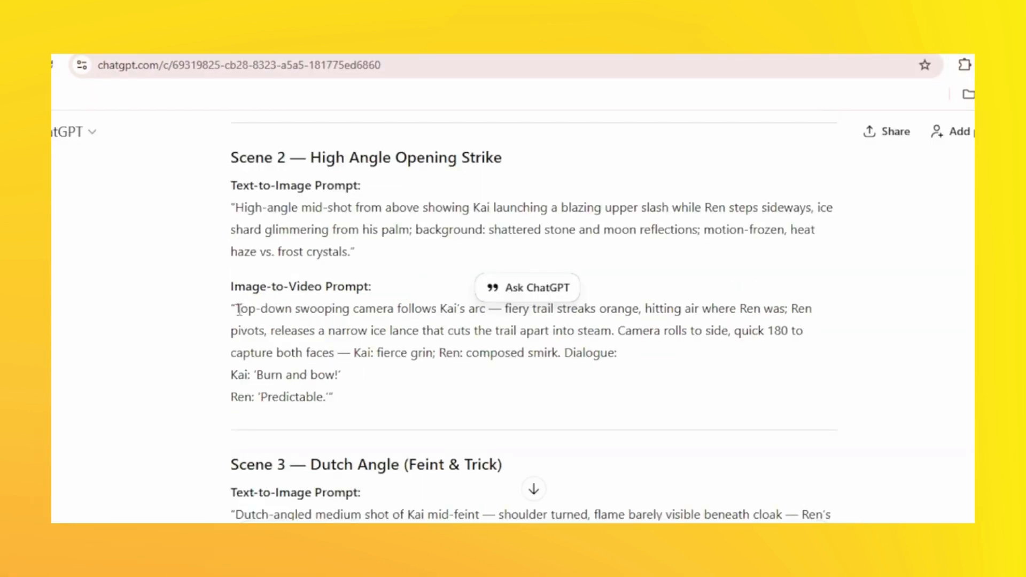
# - Copy ChatGPT's Scene 2 image-to-video prompt, the top-down swooping camera shot, into Grok for the opening strike image and generate the video
pyautogui.moveTo(239, 309); pyautogui.dragTo(335, 391)
pyautogui.rightClick(342, 339)
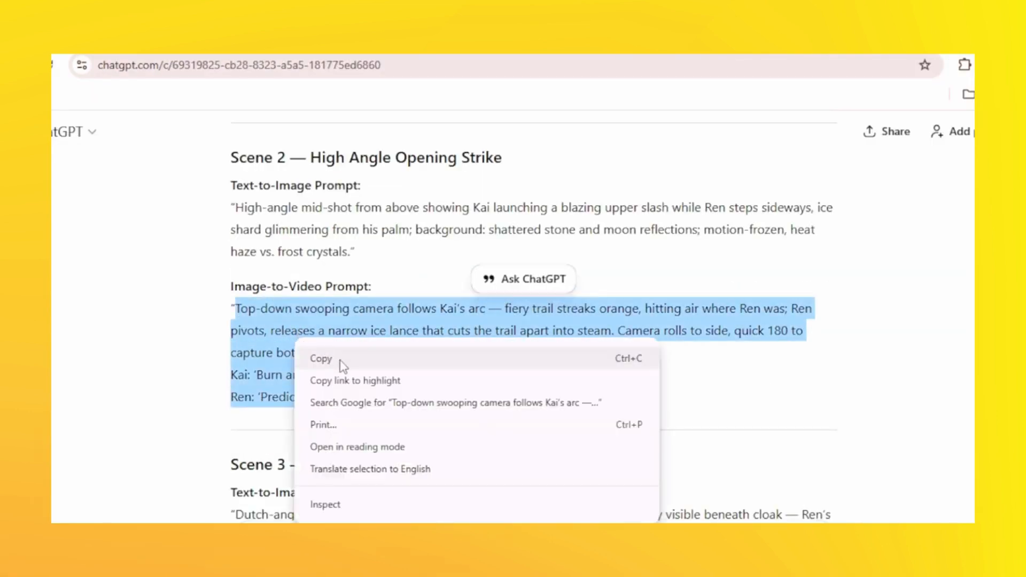
pyautogui.click(405, 359)
pyautogui.rightClick(419, 469)
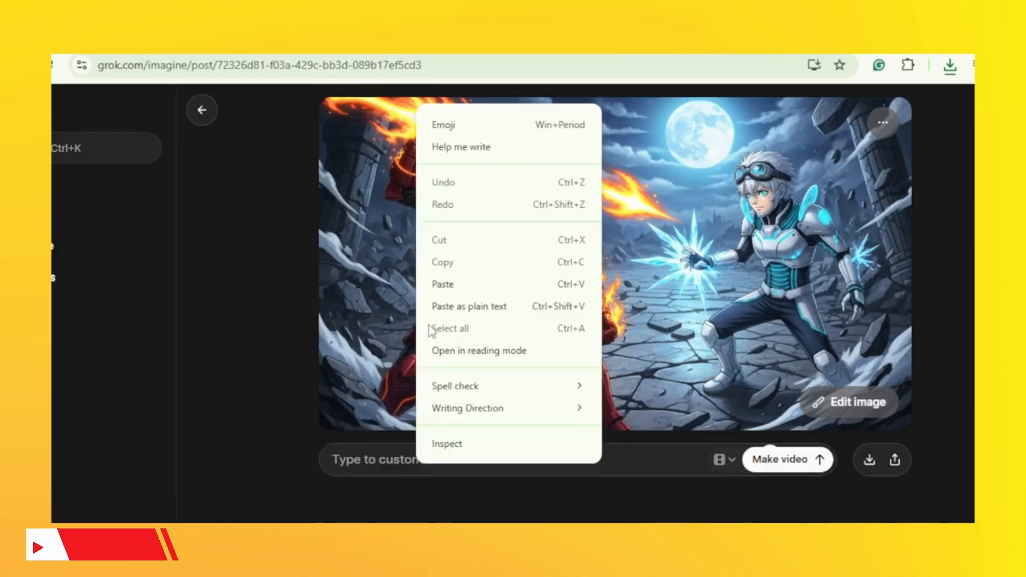
pyautogui.click(427, 284)
pyautogui.click(818, 497)
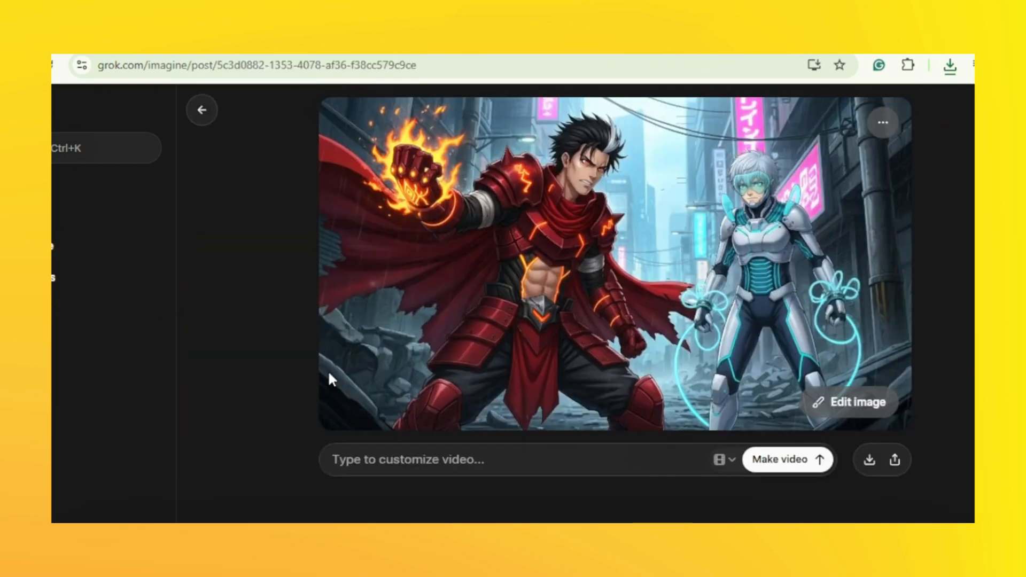
# - Paste the Scene 3 dutch-tilt whip-zoom prompt with dialogue for the neon alley image in Grok and generate the video
pyautogui.hotkey('ctrl', 'v')
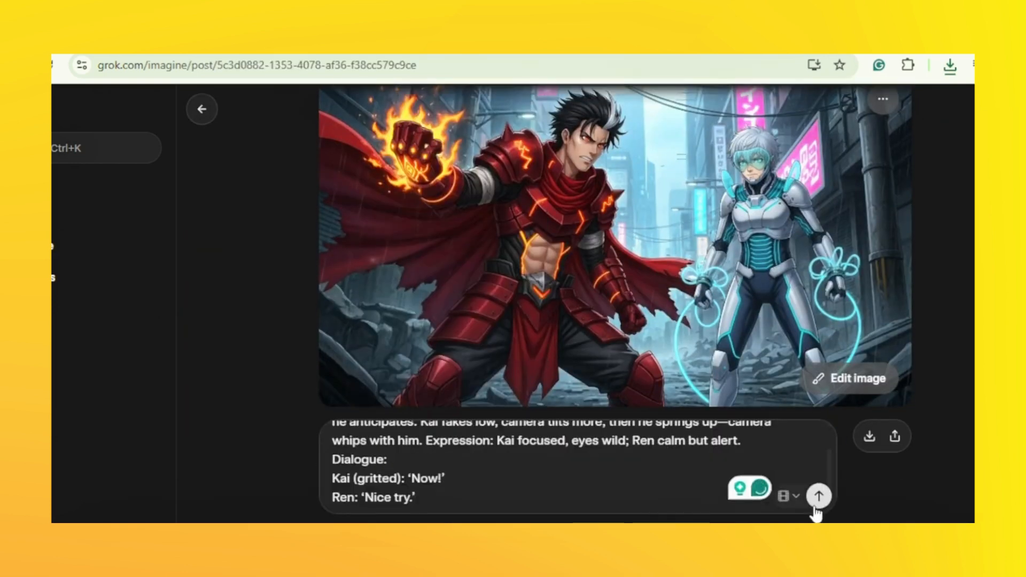
pyautogui.click(816, 505)
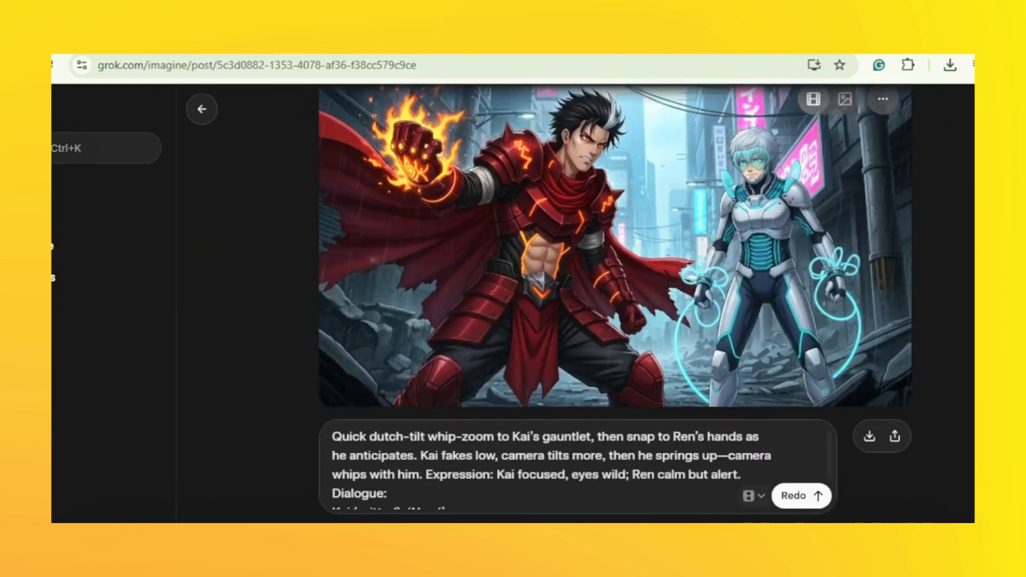